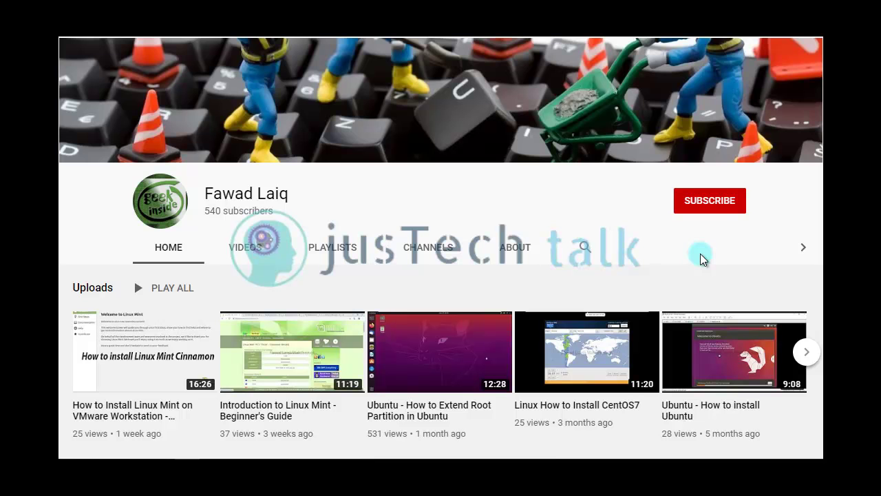
# - Subscribe to the YouTube channel and set notifications to All uploads
pyautogui.click(715, 210)
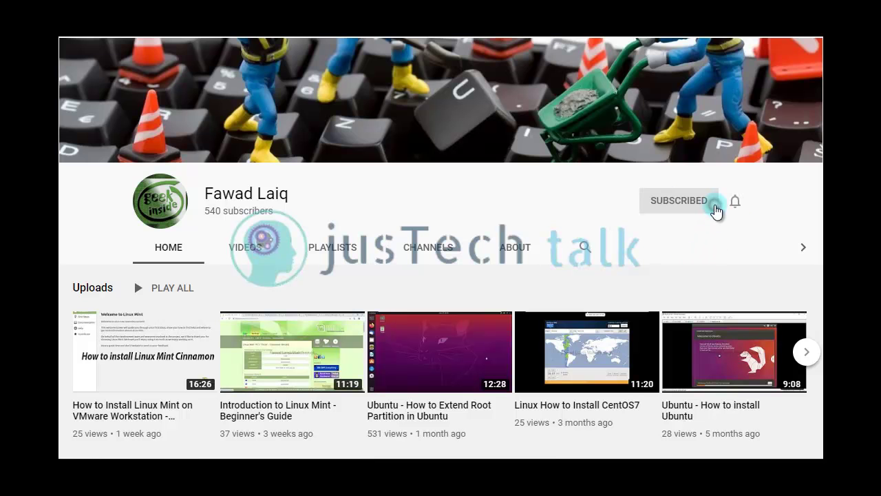
pyautogui.click(734, 204)
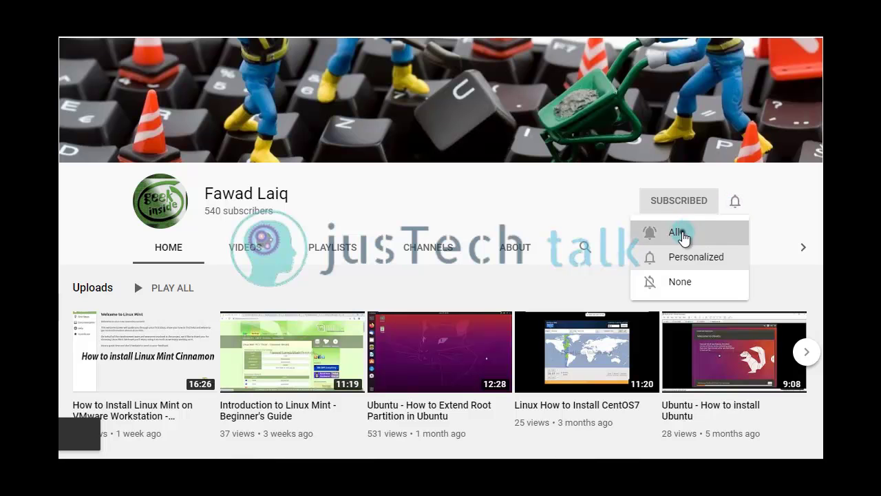
pyautogui.click(683, 233)
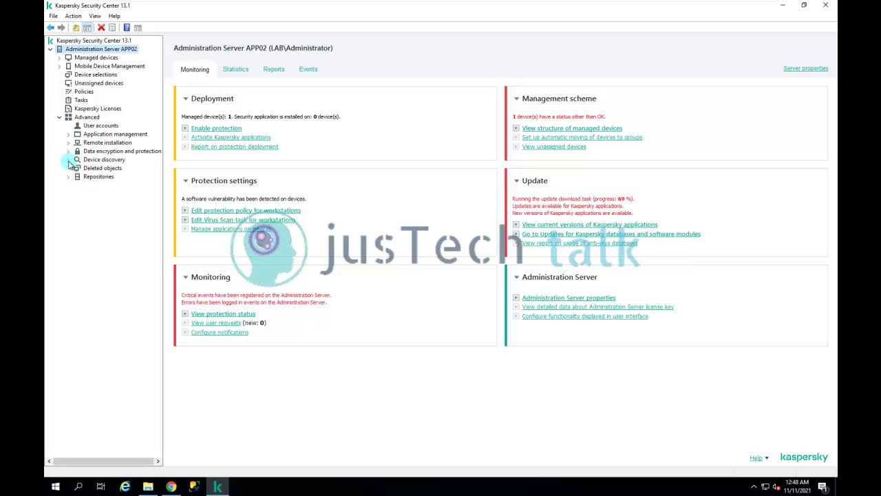
# - Expand Device discovery and view the devices found in the LAB domain
pyautogui.click(68, 160)
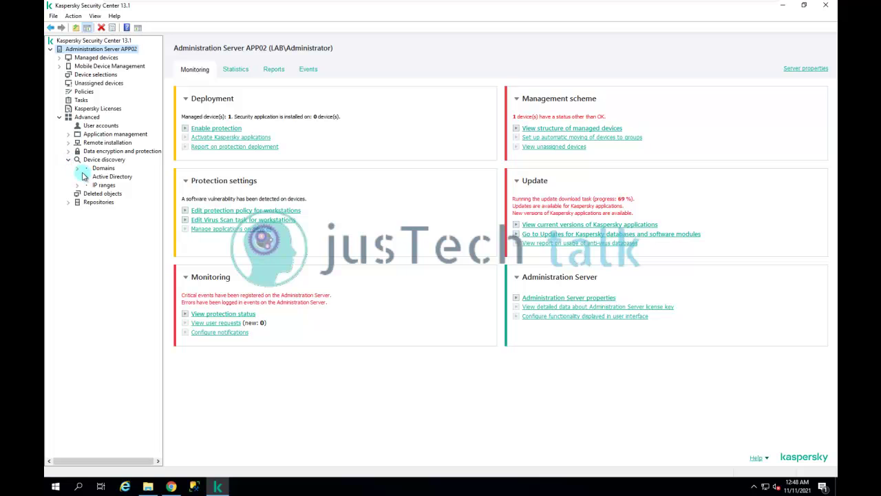
pyautogui.click(77, 169)
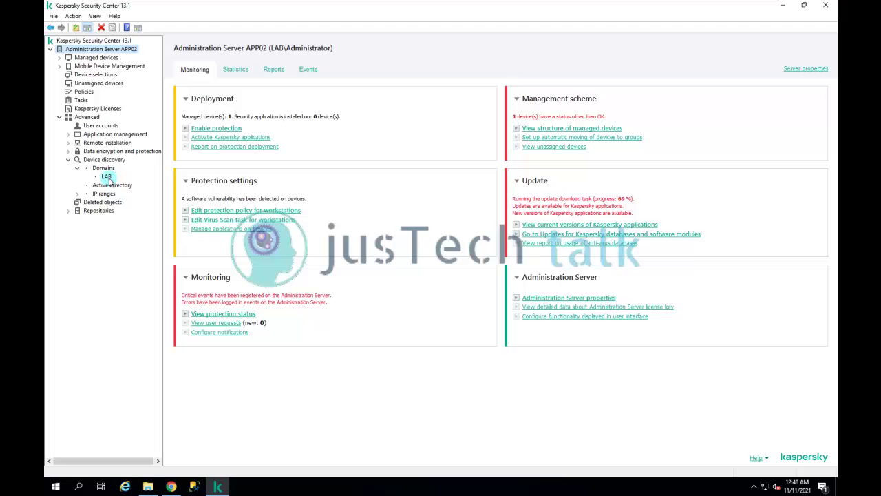
pyautogui.click(107, 177)
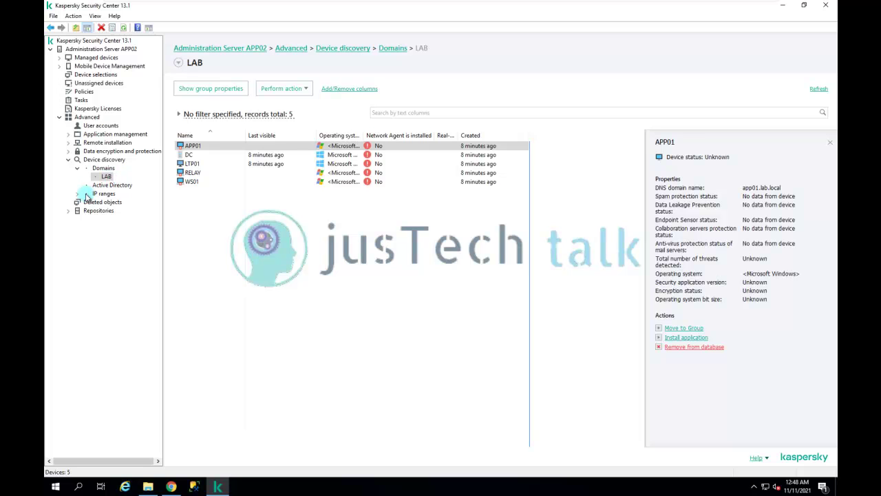
# - Review the 172.16.16.0/24 range's devices and DC details, then show the IP ranges overview
pyautogui.click(77, 193)
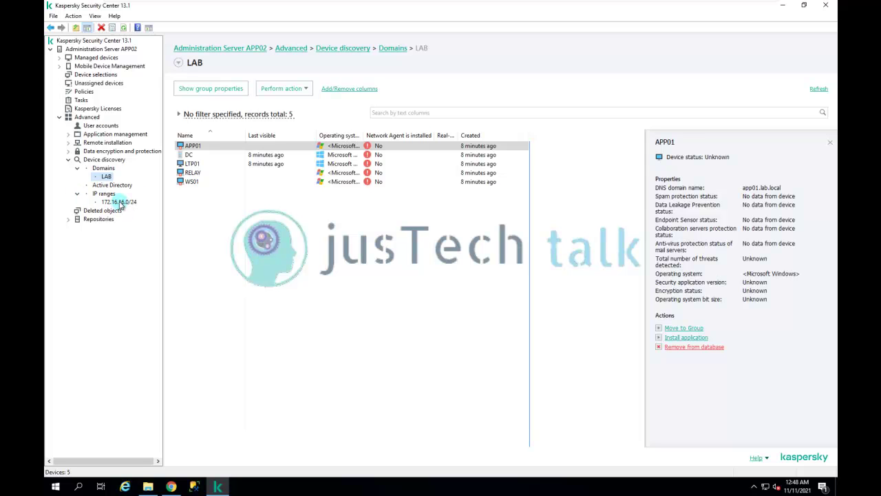
pyautogui.click(110, 204)
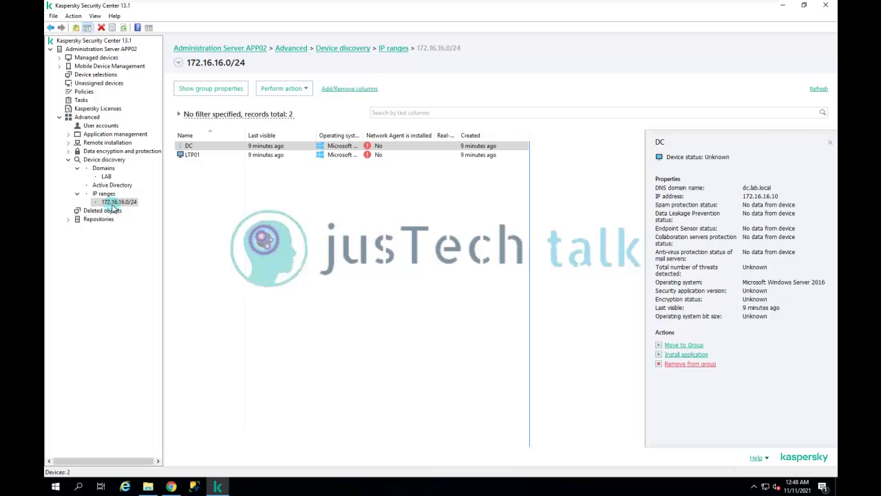
pyautogui.click(272, 146)
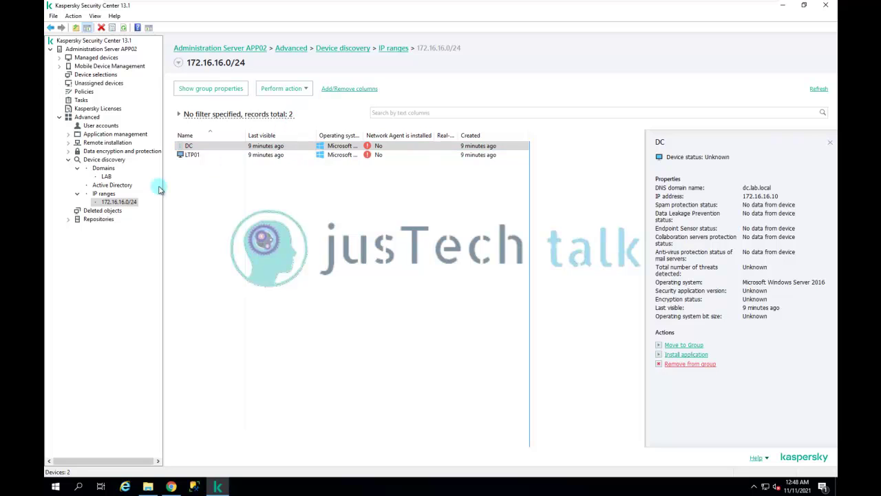
pyautogui.click(126, 201)
pyautogui.click(107, 194)
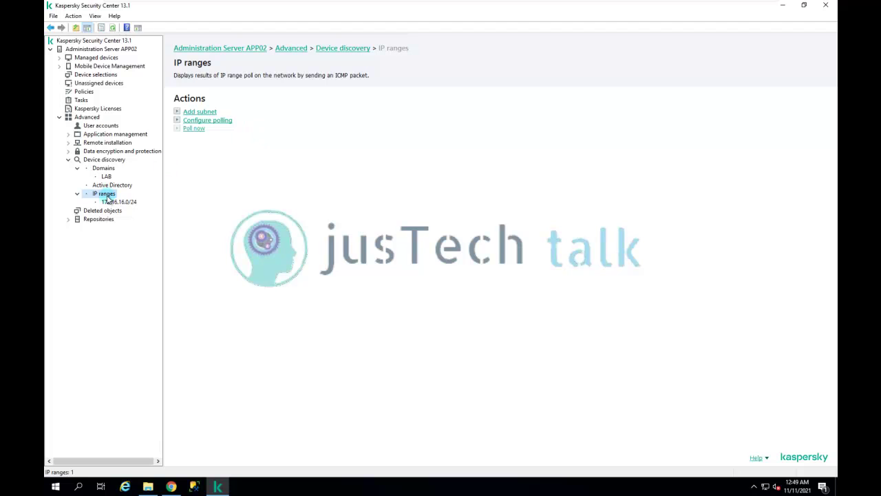
pyautogui.click(203, 112)
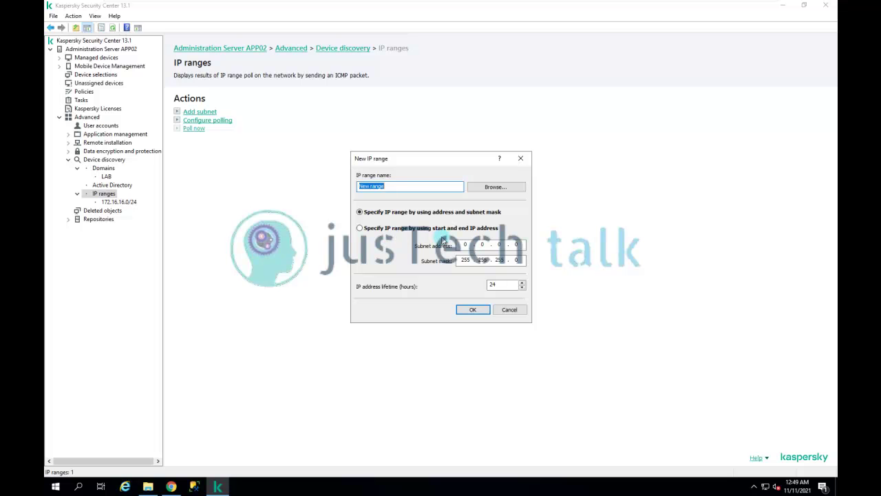
pyautogui.click(512, 310)
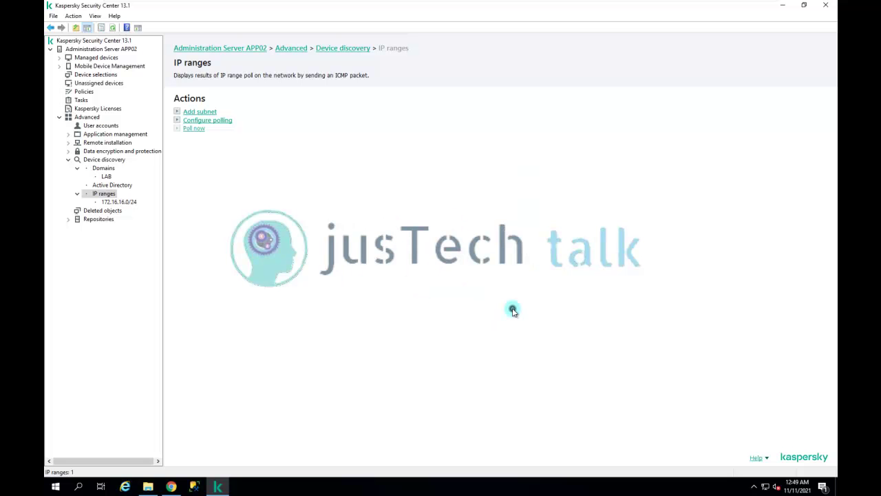
pyautogui.click(122, 203)
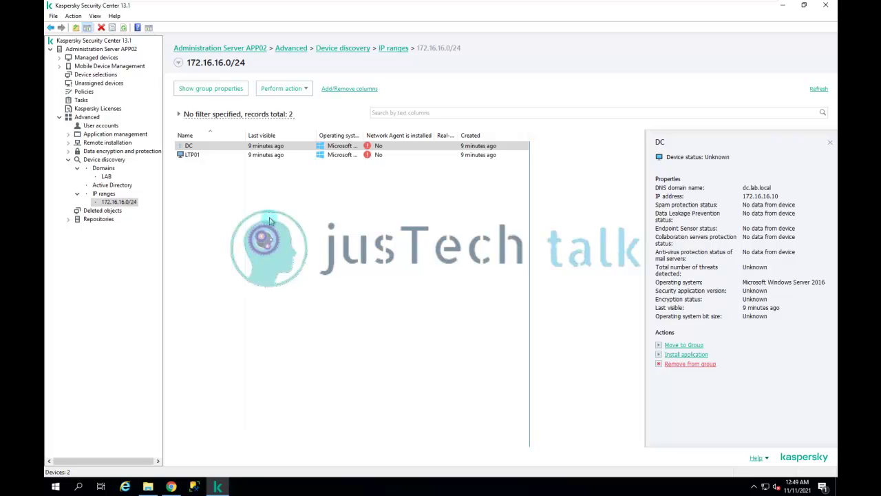
pyautogui.click(304, 89)
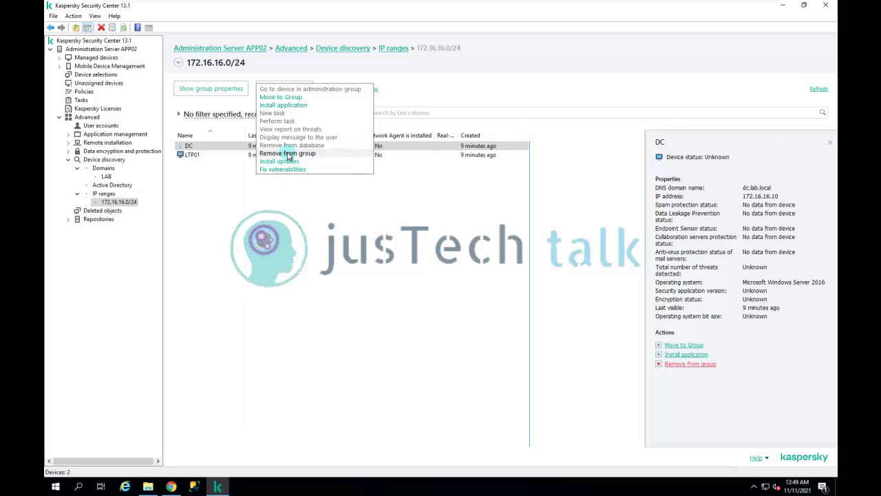
pyautogui.click(237, 250)
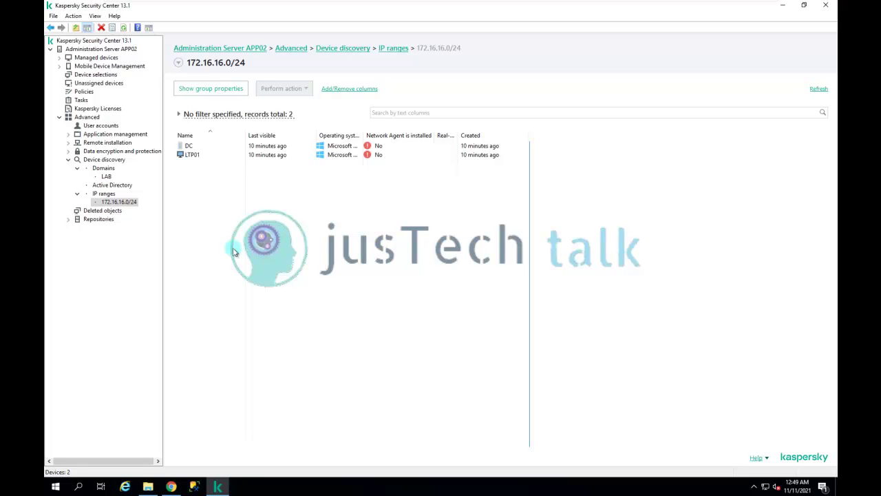
pyautogui.click(104, 194)
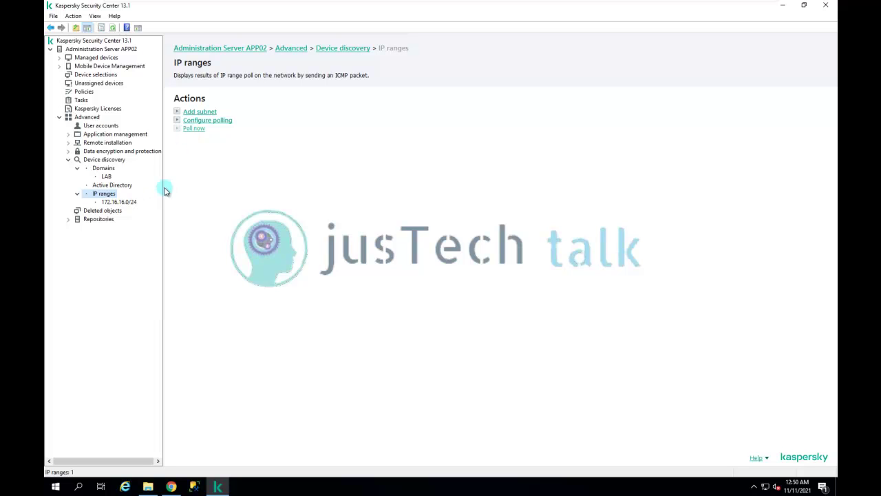
pyautogui.click(221, 121)
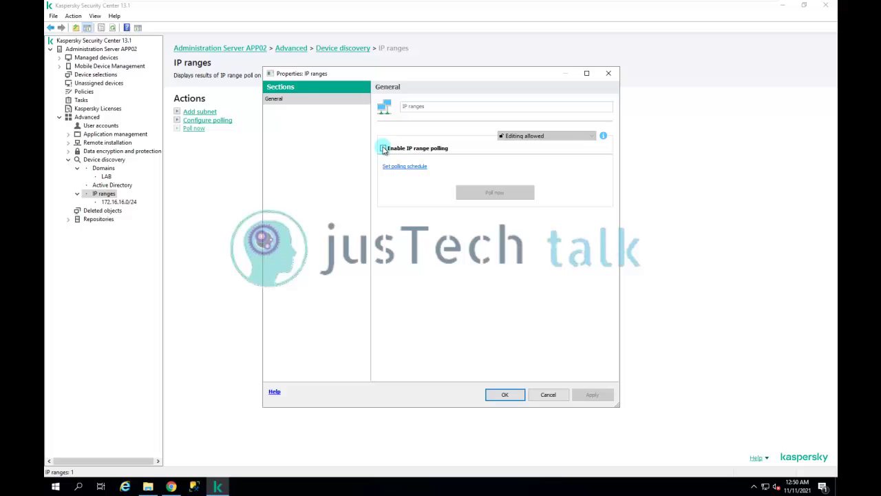
pyautogui.click(383, 148)
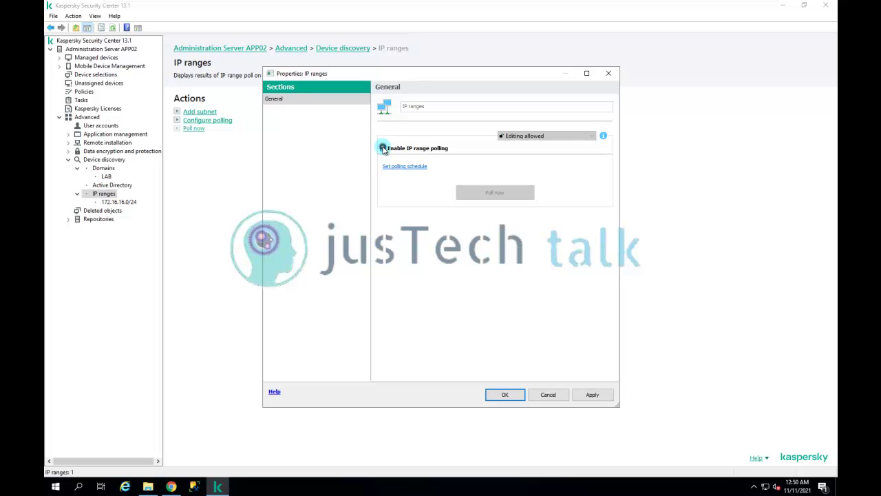
pyautogui.click(409, 167)
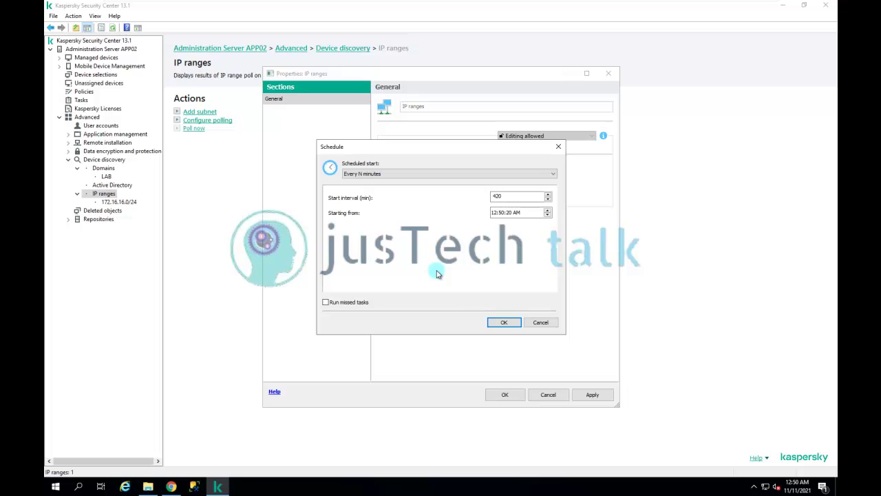
pyautogui.click(552, 176)
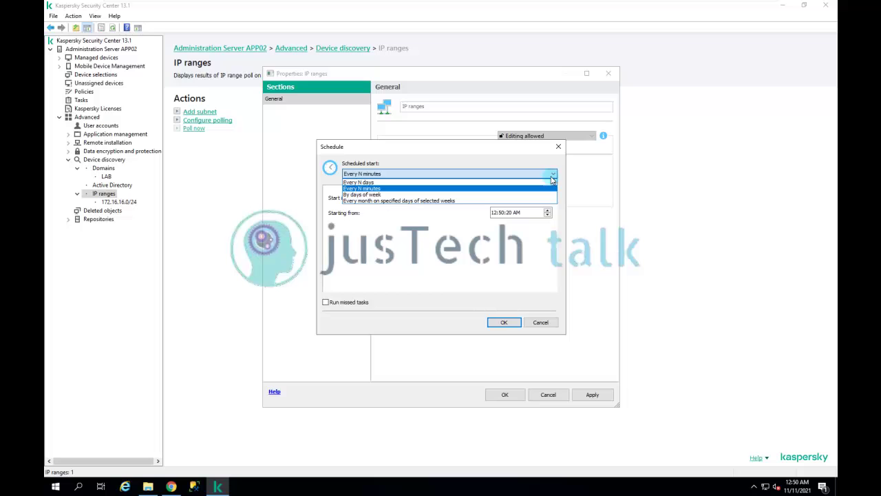
pyautogui.click(375, 196)
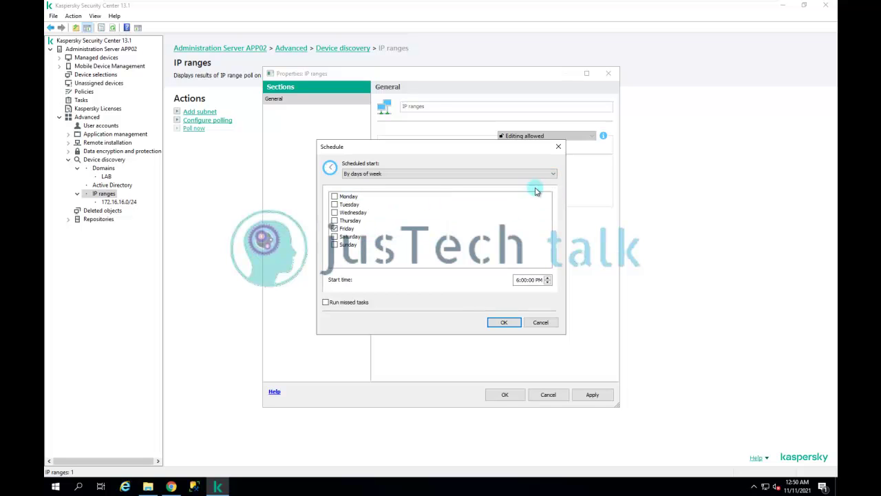
pyautogui.click(552, 174)
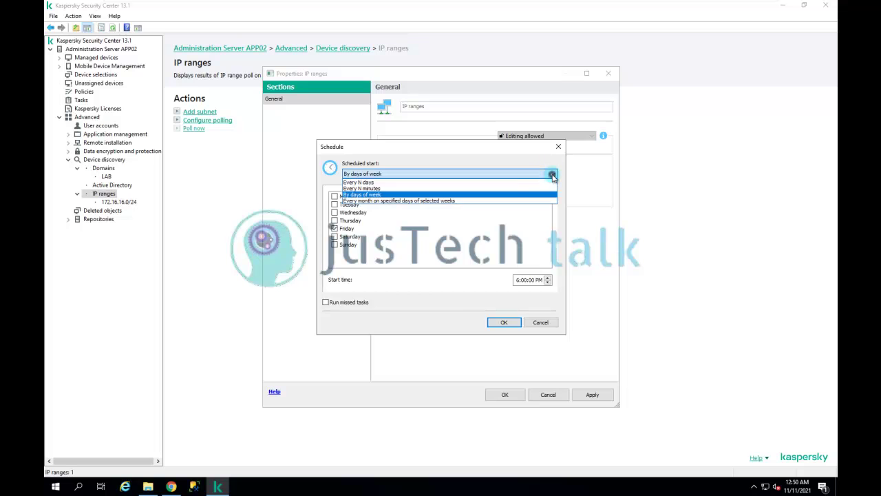
pyautogui.click(394, 201)
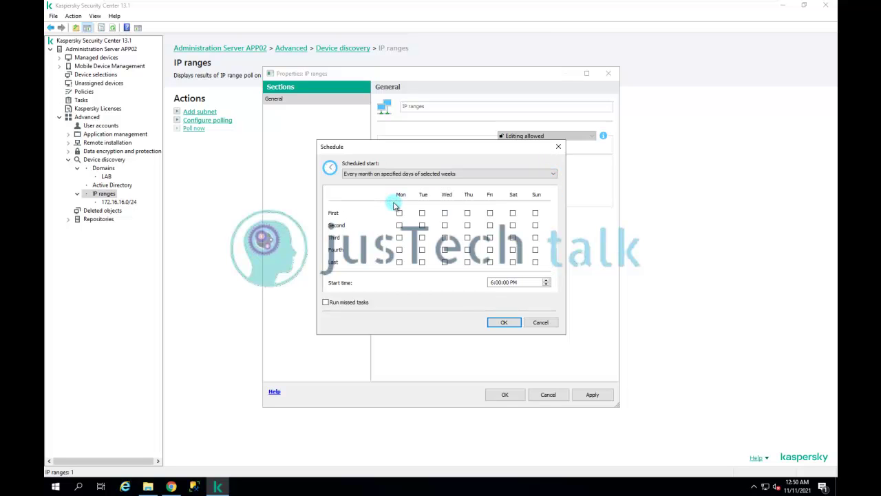
pyautogui.click(541, 323)
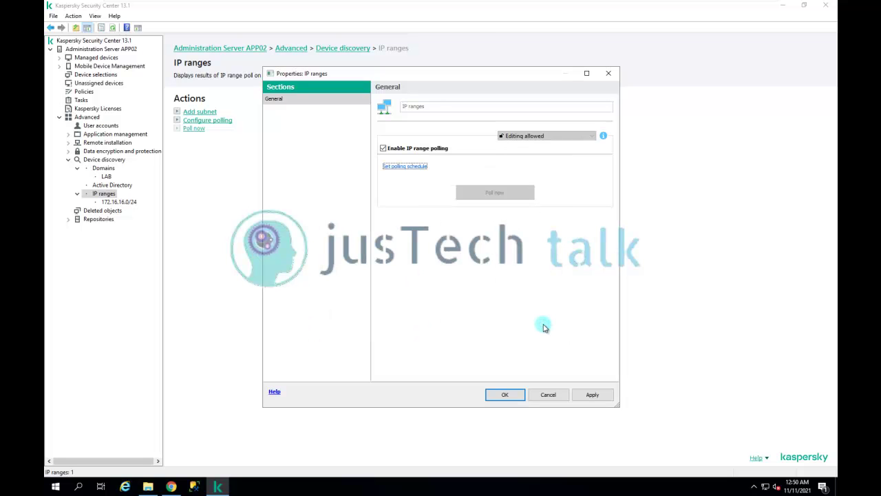
pyautogui.click(548, 395)
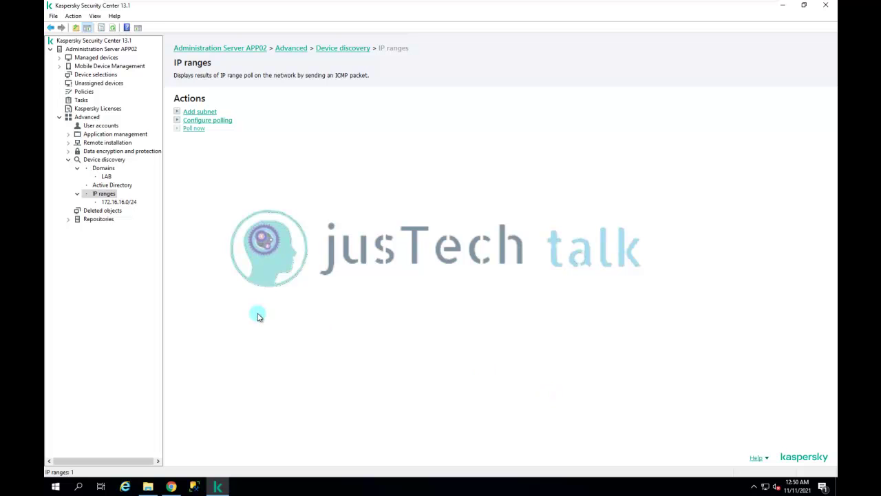
# - Begin a new IP range through the IP ranges node's New > IP range menu
pyautogui.click(124, 203)
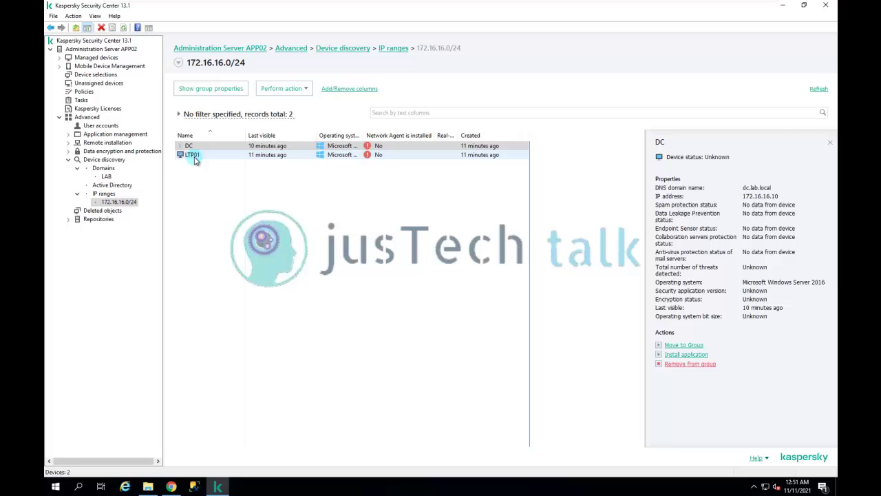
pyautogui.rightClick(108, 196)
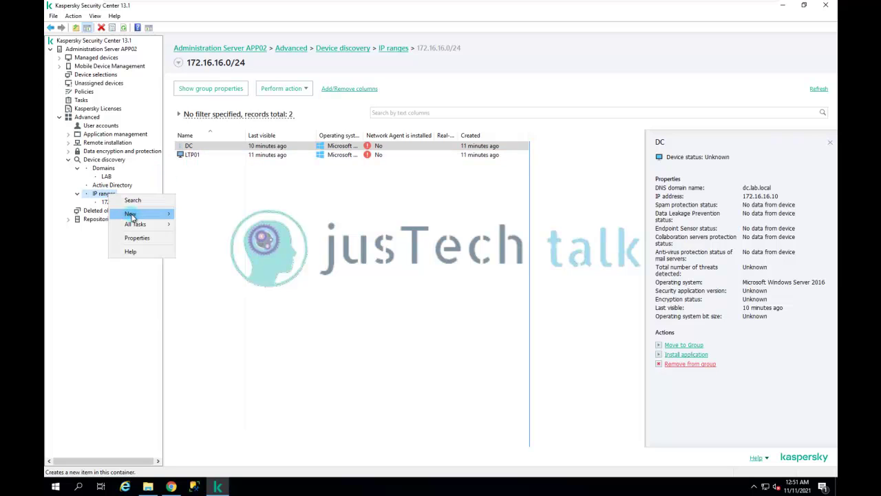
pyautogui.moveTo(131, 215)
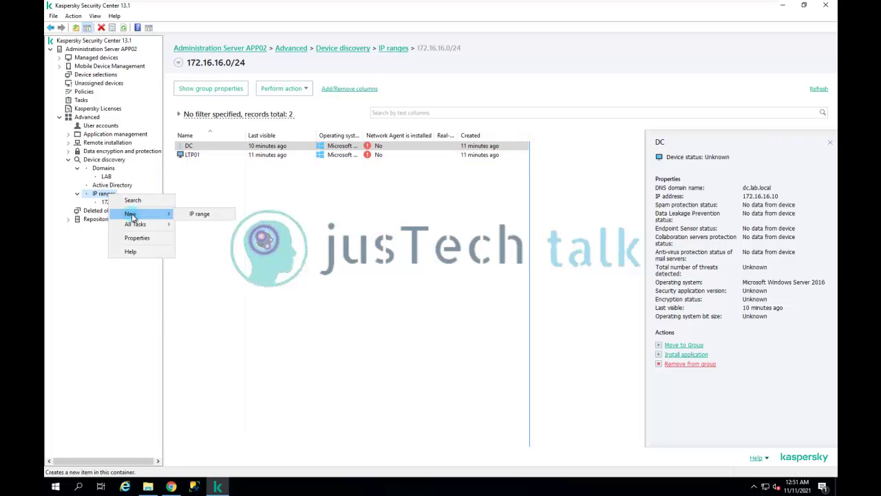
pyautogui.click(199, 214)
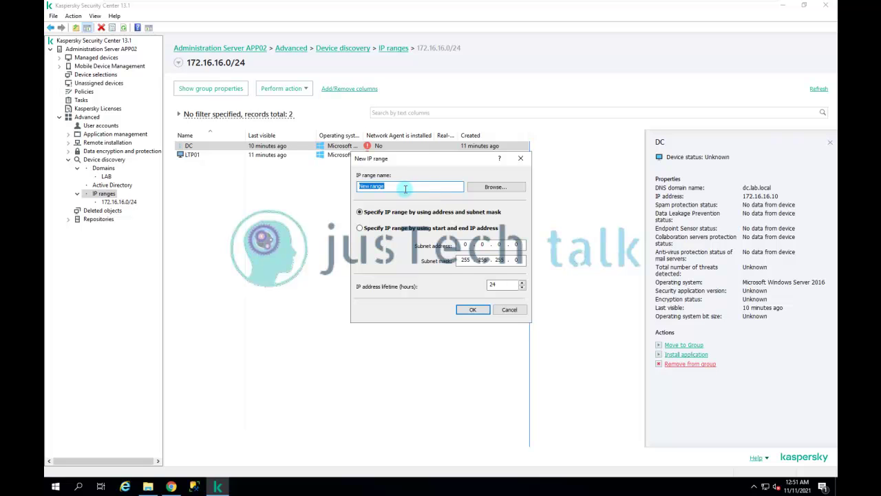
# - Name the range Vlan10 with subnet 192.168.10.x, mask 255.255.255.0, and confirm it
pyautogui.write('Vlan10')
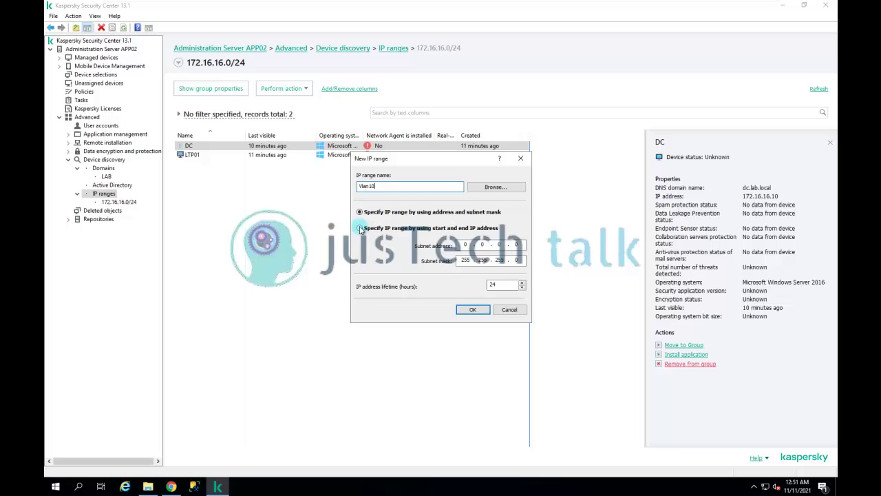
pyautogui.click(468, 245)
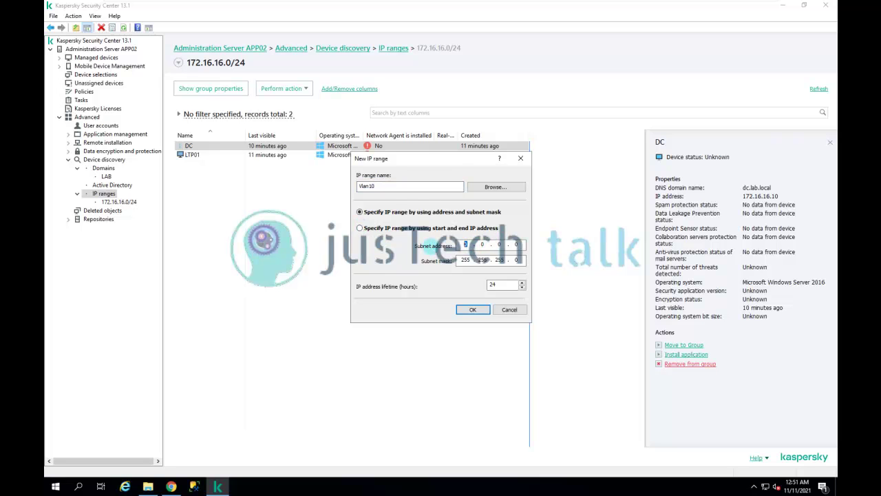
pyautogui.write('192 . 168 . 10 .')
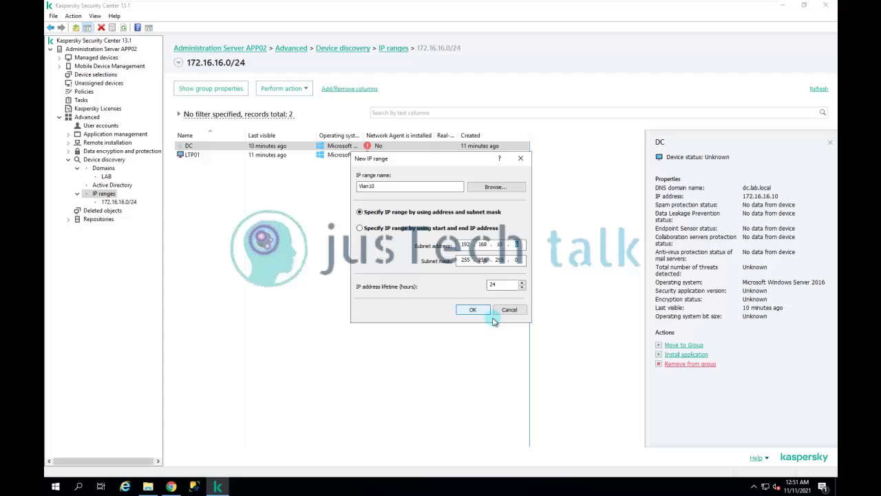
pyautogui.click(471, 311)
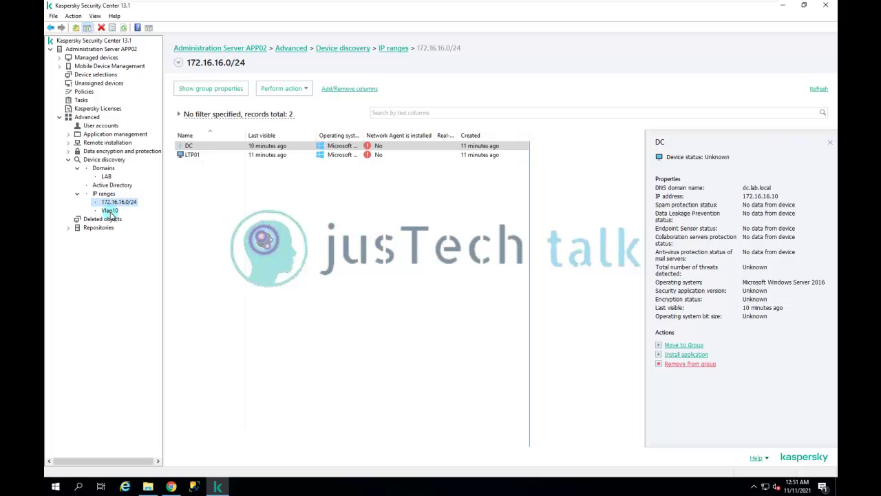
# - Select Vlan10 to show its empty device list, then bring up its context menu
pyautogui.rightClick(110, 212)
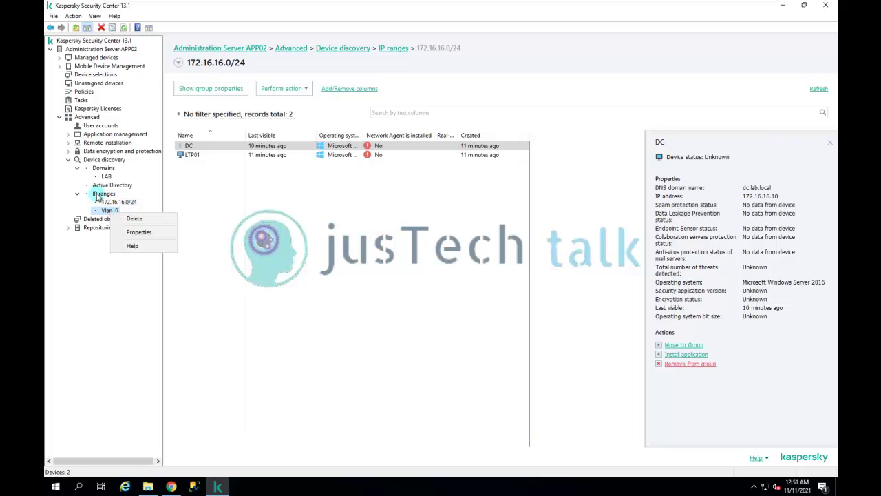
pyautogui.click(98, 195)
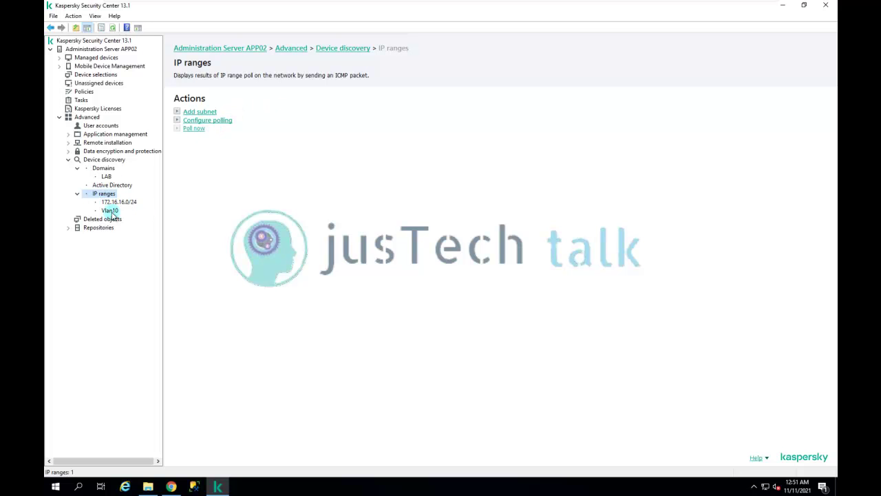
pyautogui.click(109, 211)
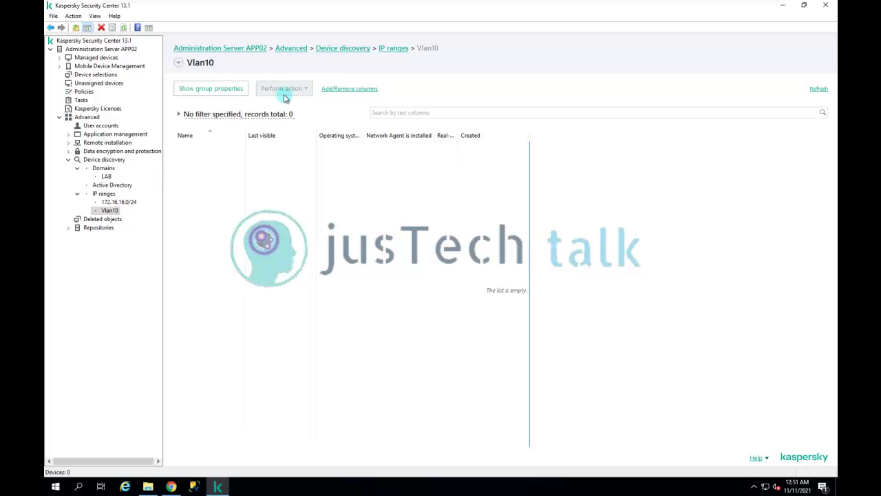
pyautogui.click(108, 212)
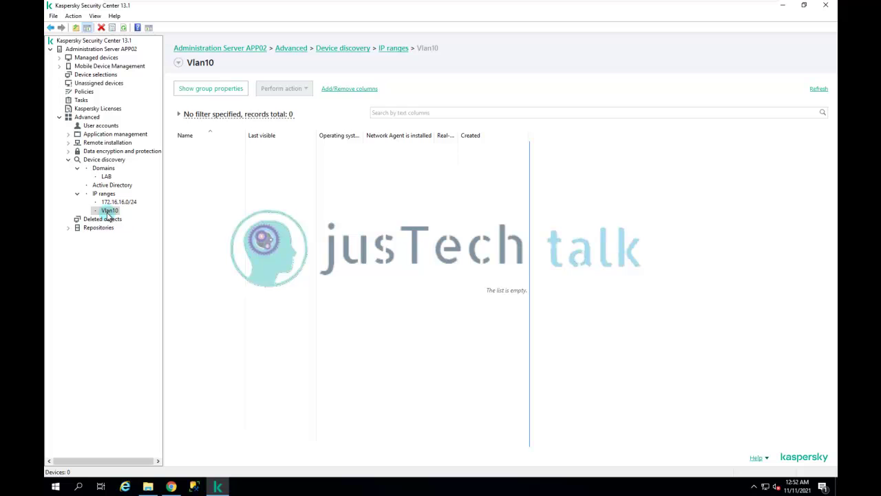
pyautogui.rightClick(108, 215)
pyautogui.moveTo(126, 222)
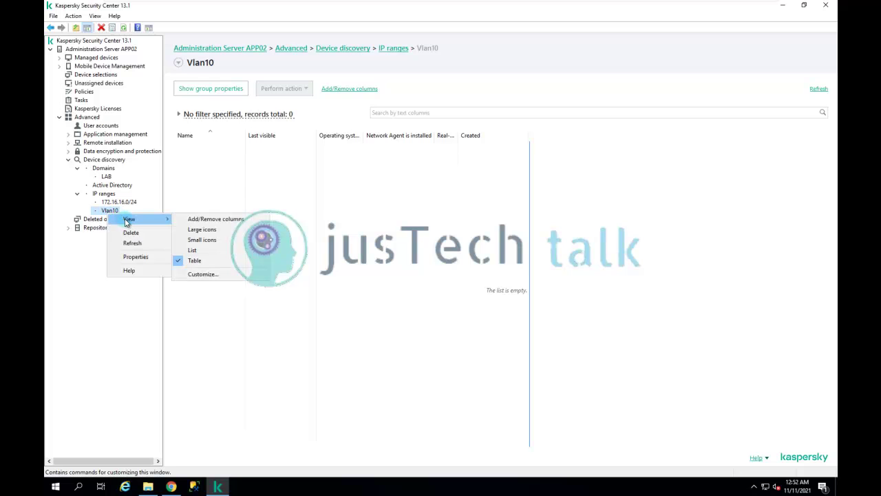
# - Replace Vlan10's subnet entry with a start/end interval of 192.168.10.0 to 192.168.10.100
pyautogui.click(129, 260)
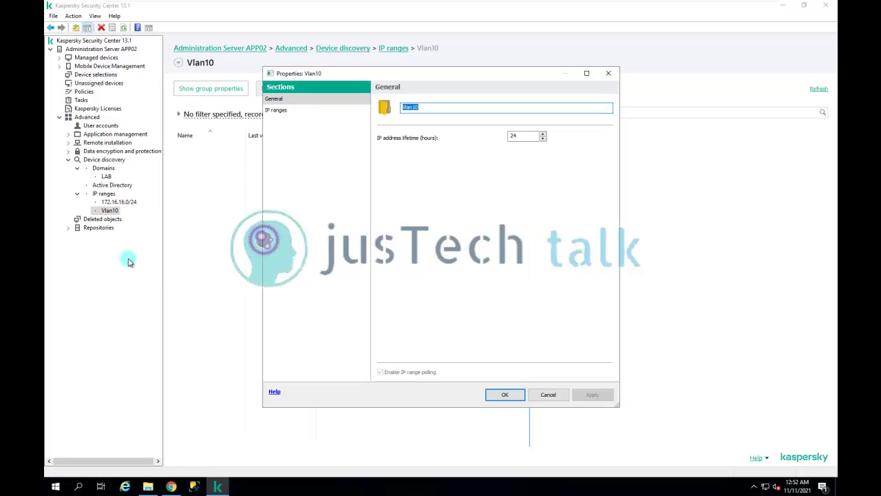
pyautogui.click(279, 114)
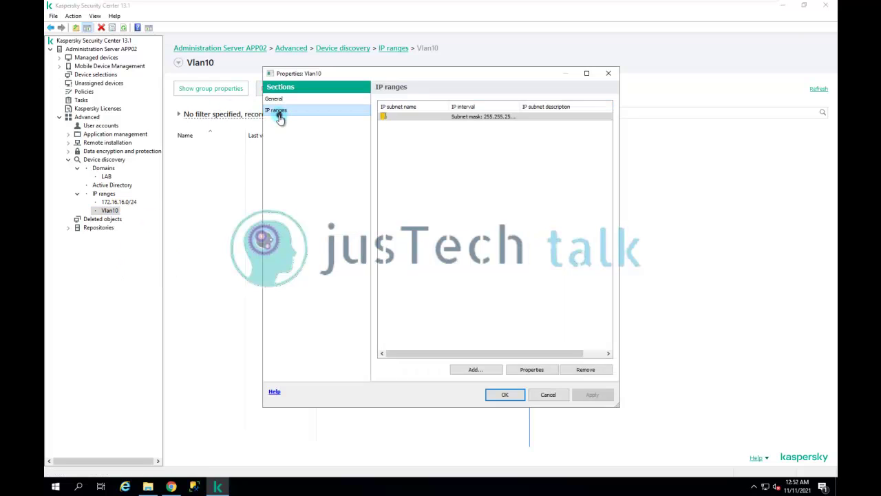
pyautogui.click(530, 370)
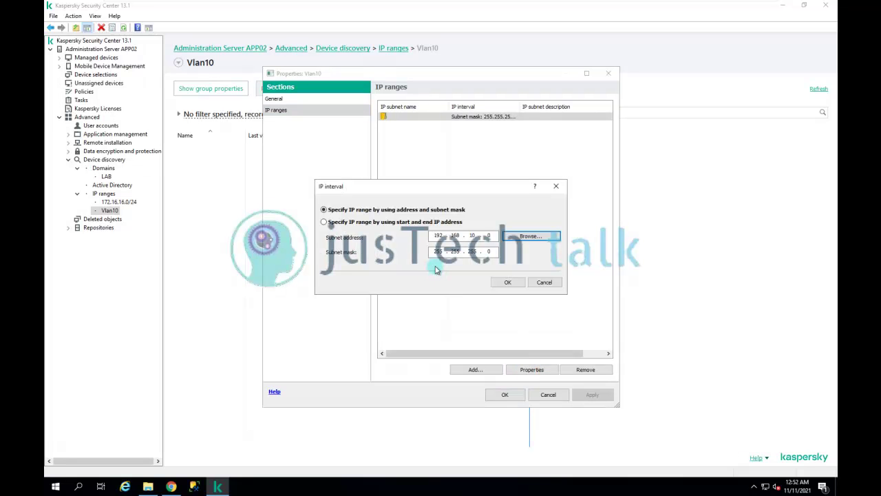
pyautogui.click(323, 222)
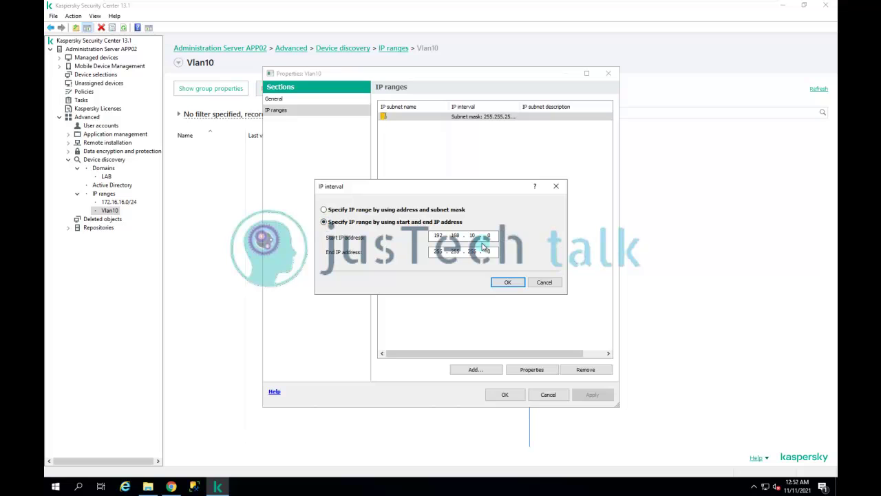
pyautogui.click(509, 282)
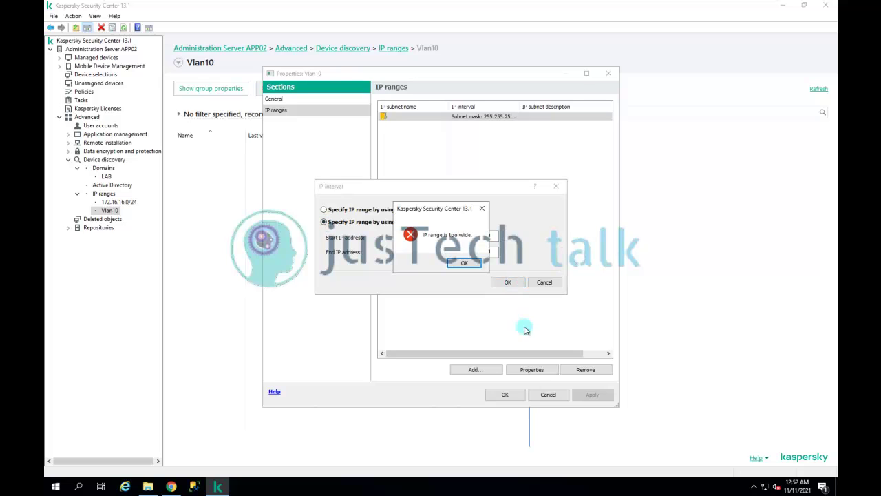
pyautogui.click(466, 265)
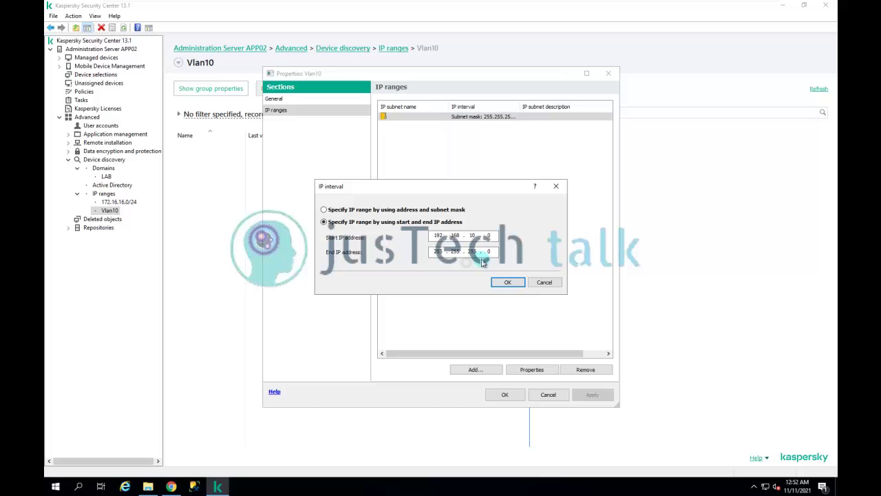
pyautogui.doubleClick(491, 251)
pyautogui.press('BackSpace')
pyautogui.press('BackSpace')
pyautogui.press('BackSpace')
pyautogui.press('BackSpace')
pyautogui.press('BackSpace')
pyautogui.press('BackSpace')
pyautogui.press('BackSpace')
pyautogui.press('BackSpace')
pyautogui.press('BackSpace')
pyautogui.press('BackSpace')
pyautogui.press('BackSpace')
pyautogui.press('BackSpace')
pyautogui.press('BackSpace')
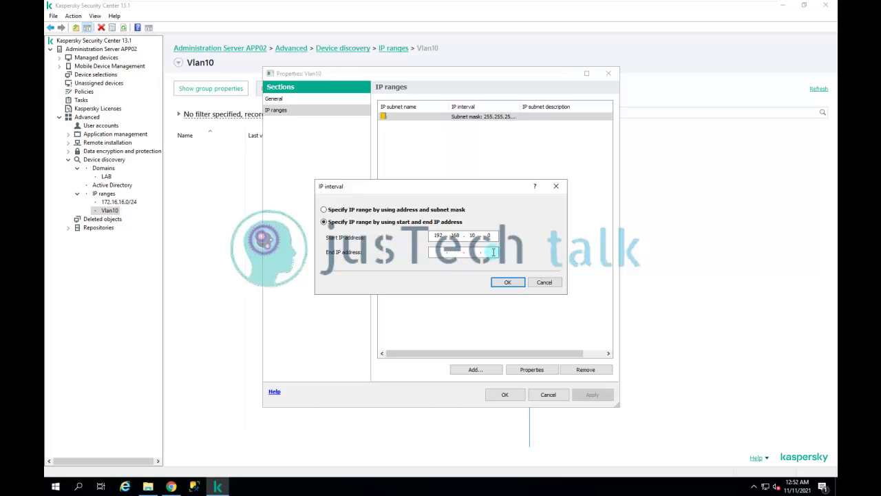
pyautogui.write('192 . 168 . 10 . 100')
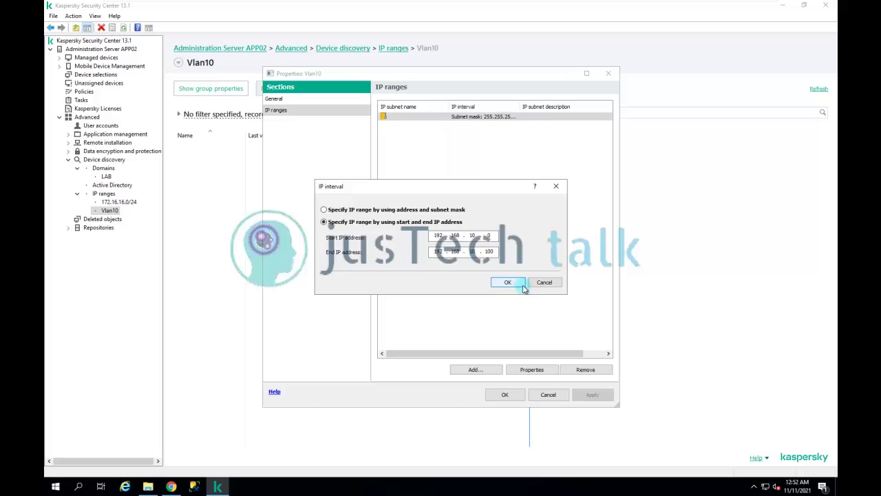
pyautogui.click(516, 284)
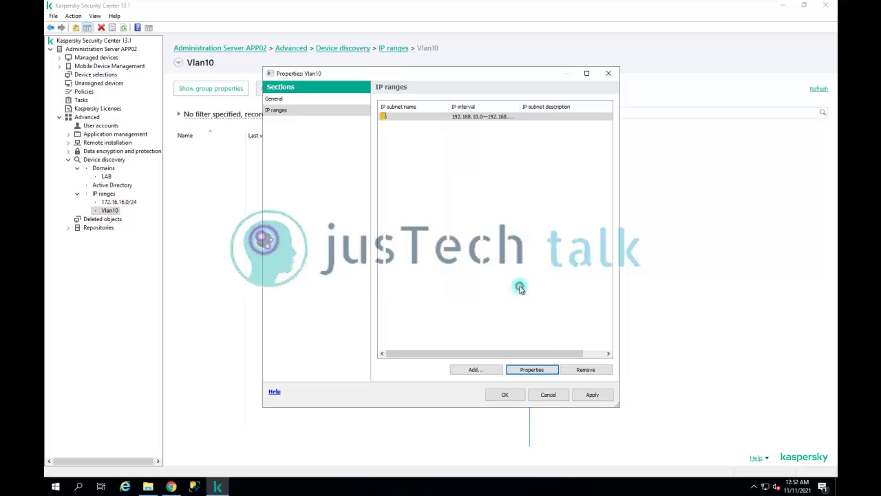
# - Save Vlan10's properties and run Poll now on the IP ranges
pyautogui.click(515, 395)
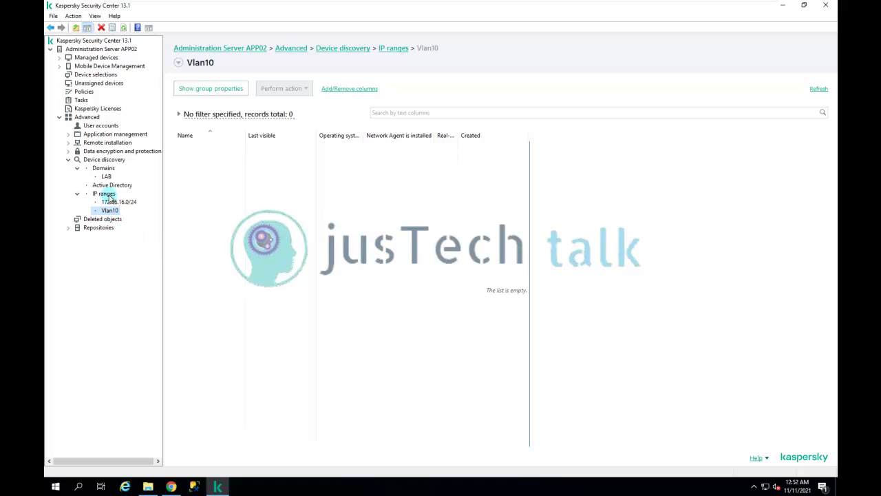
pyautogui.click(106, 196)
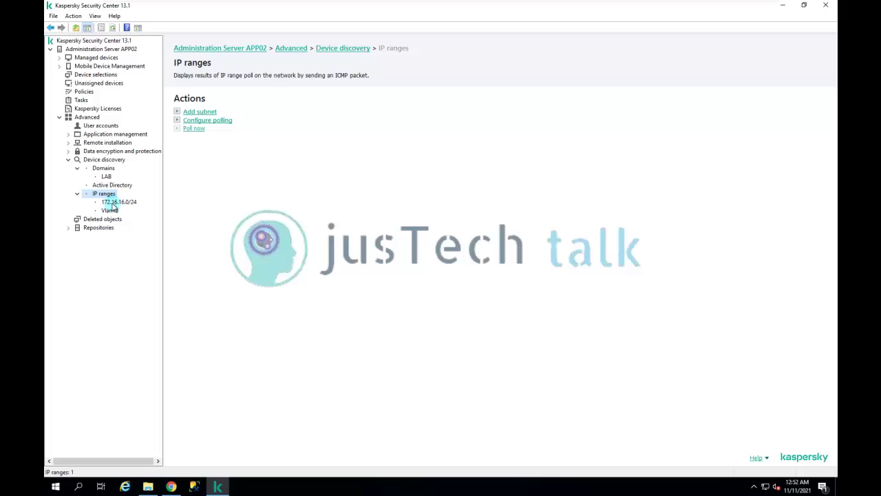
pyautogui.click(194, 130)
# - Poll the IP ranges again and view the devices found in 172.16.16.0/24
pyautogui.click(117, 195)
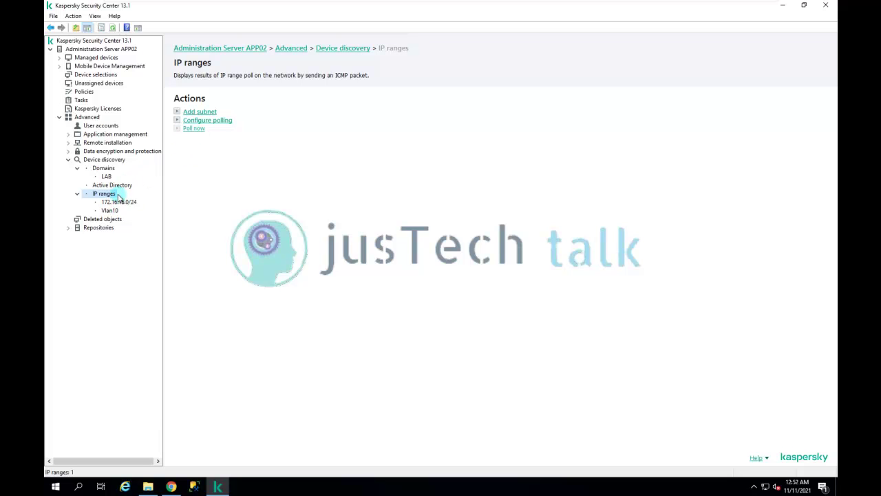
pyautogui.click(196, 130)
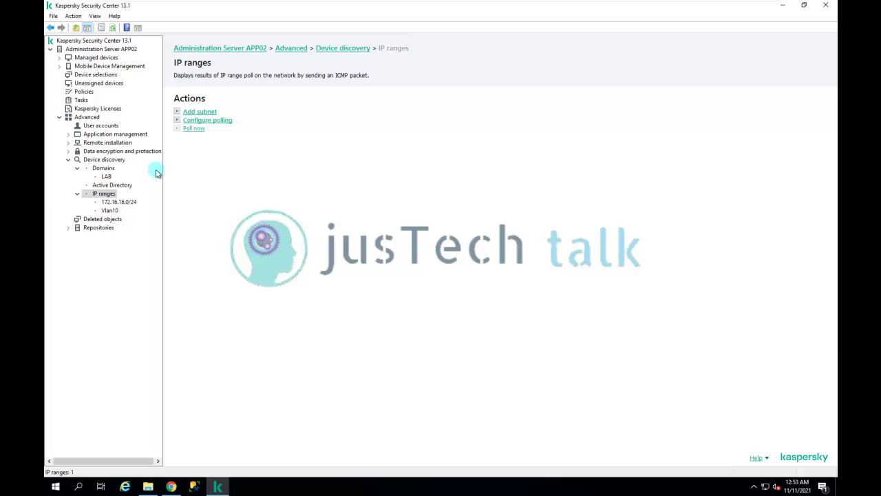
pyautogui.click(120, 203)
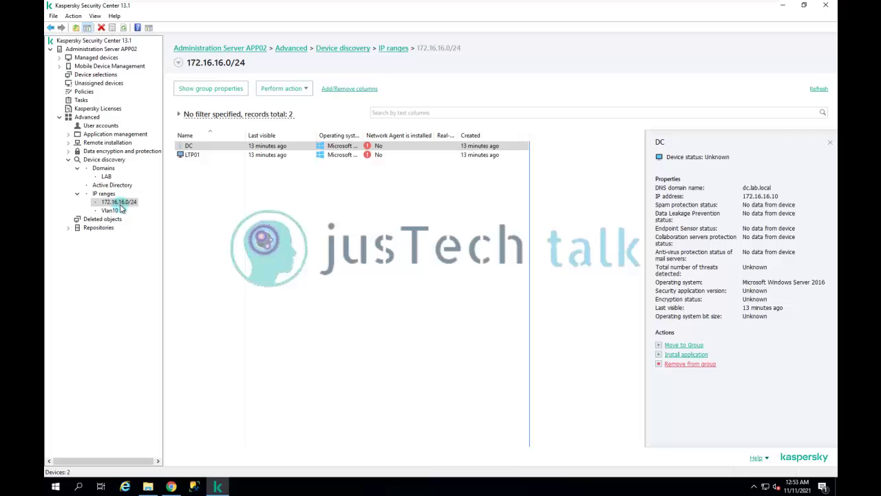
# - Close the DC device's action menu without choosing anything and go back to IP ranges
pyautogui.click(307, 89)
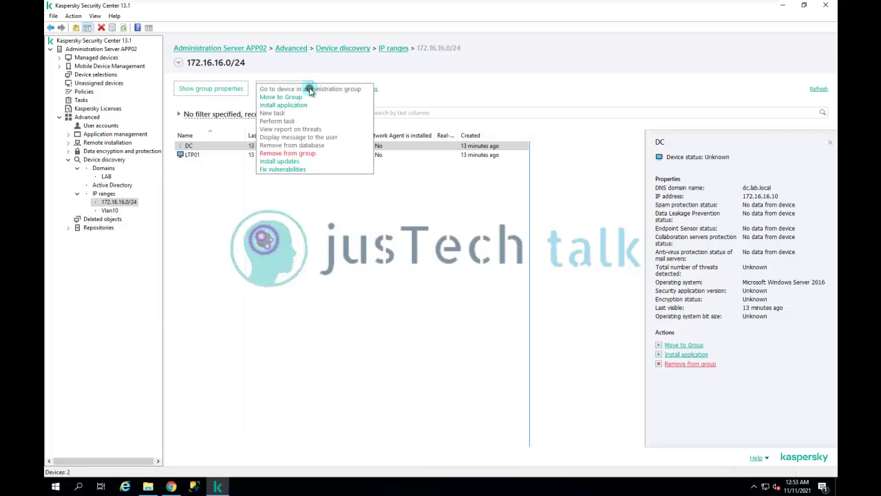
pyautogui.click(216, 267)
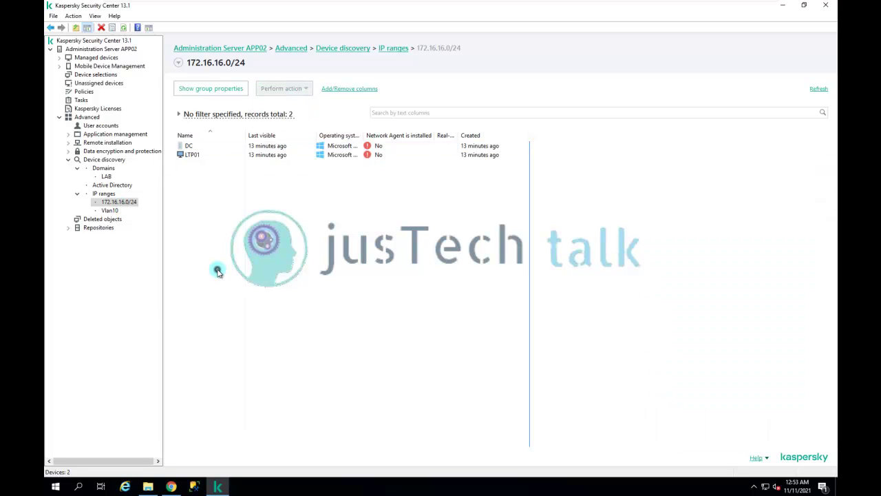
pyautogui.click(104, 193)
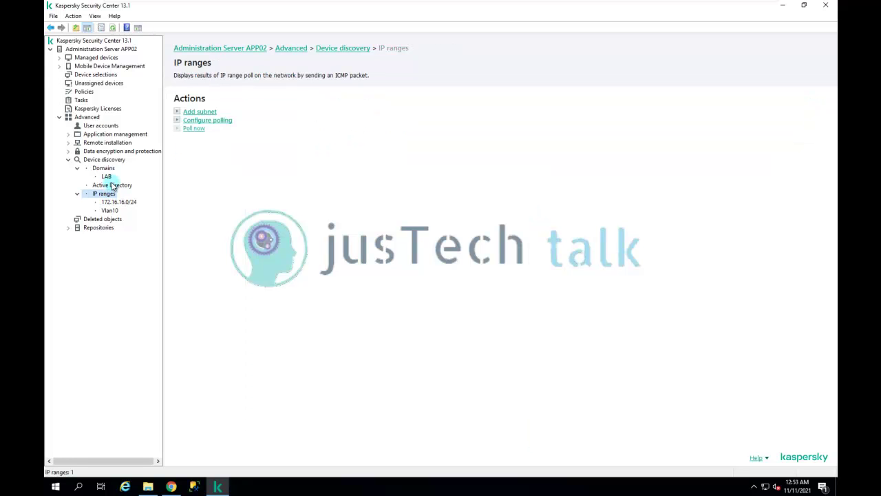
# - Open the Properties: IP ranges dialog through Configure polling
pyautogui.click(218, 121)
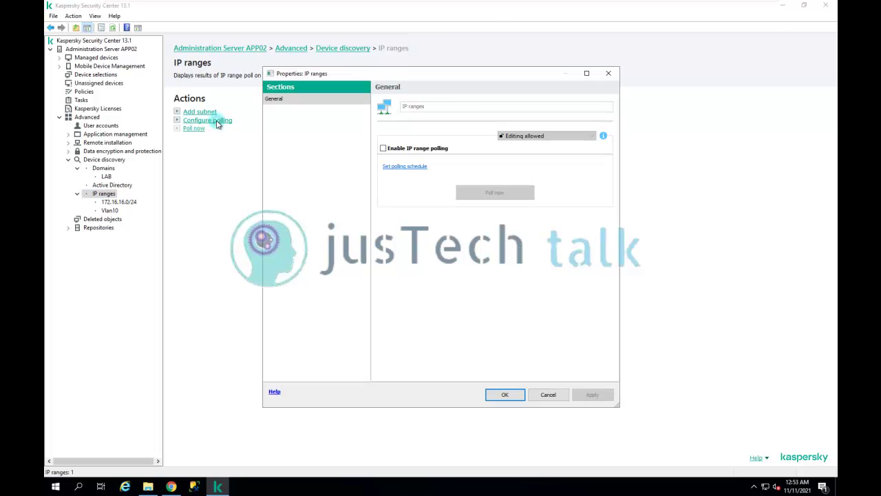